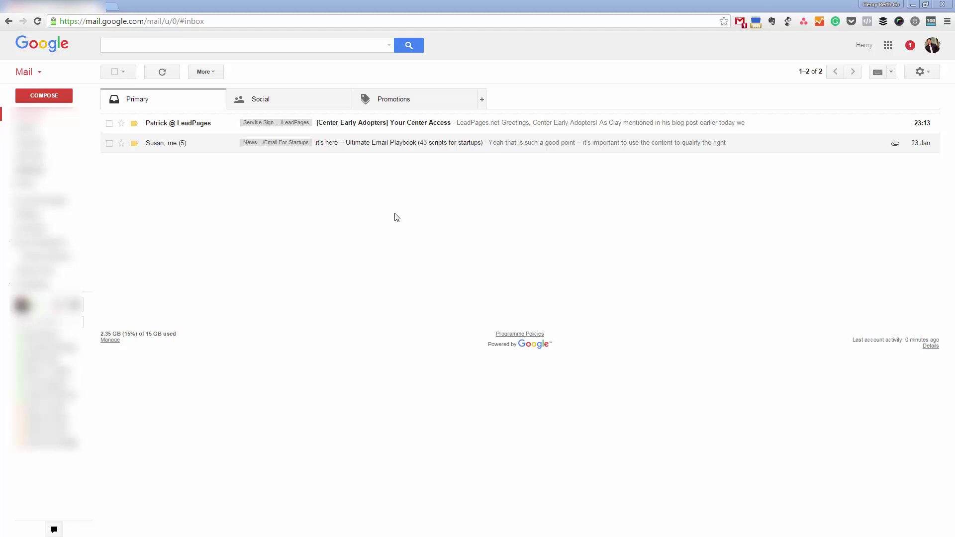
# Step: Open the '[Center Early Adopters] Your Center Access' email and follow its link to Center
pyautogui.click(379, 128)
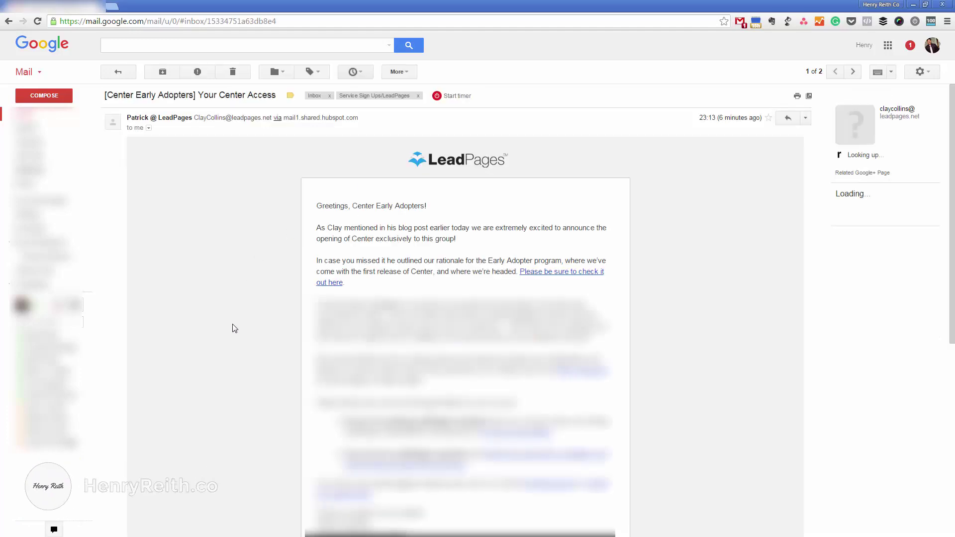
pyautogui.scroll(-2, 235, 329)
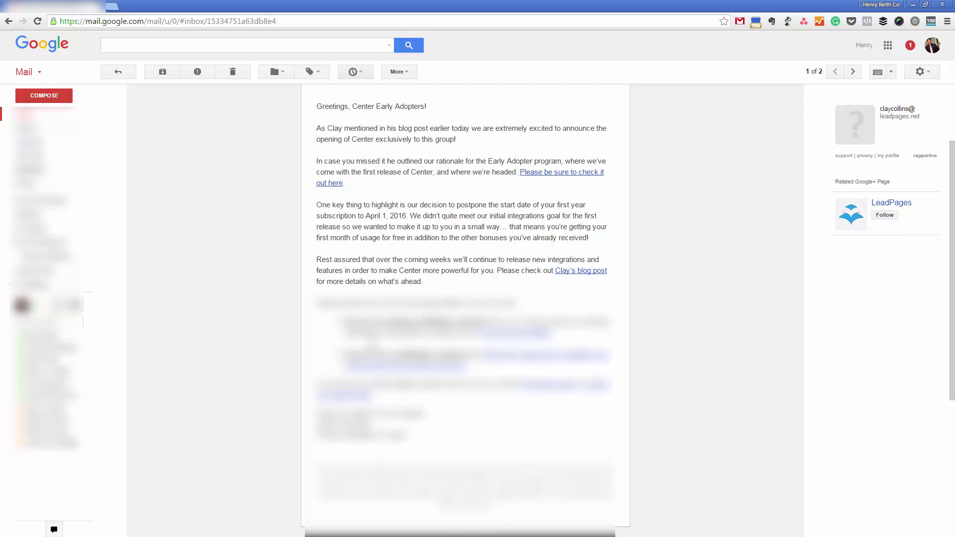
pyautogui.click(516, 333)
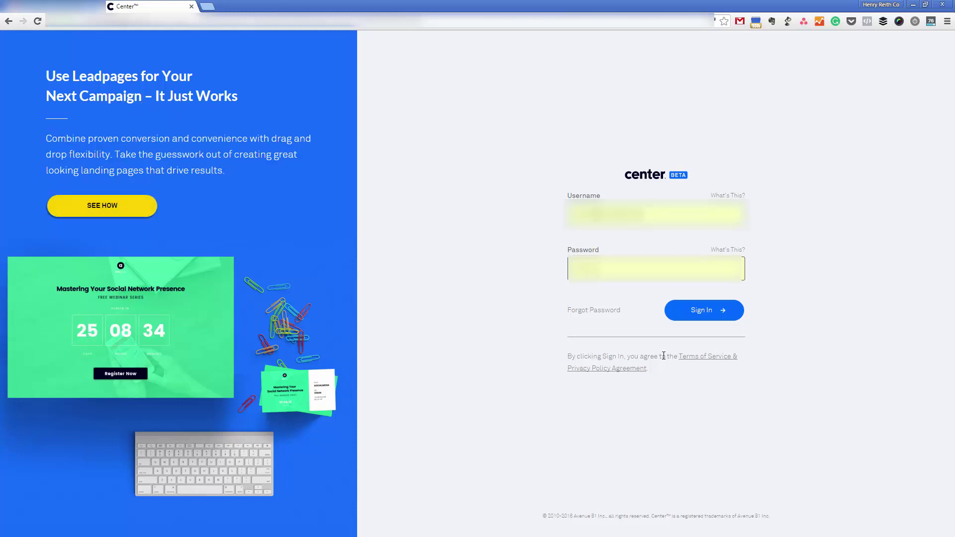
# Step: Sign in to Center with the autofilled username and password
pyautogui.click(720, 312)
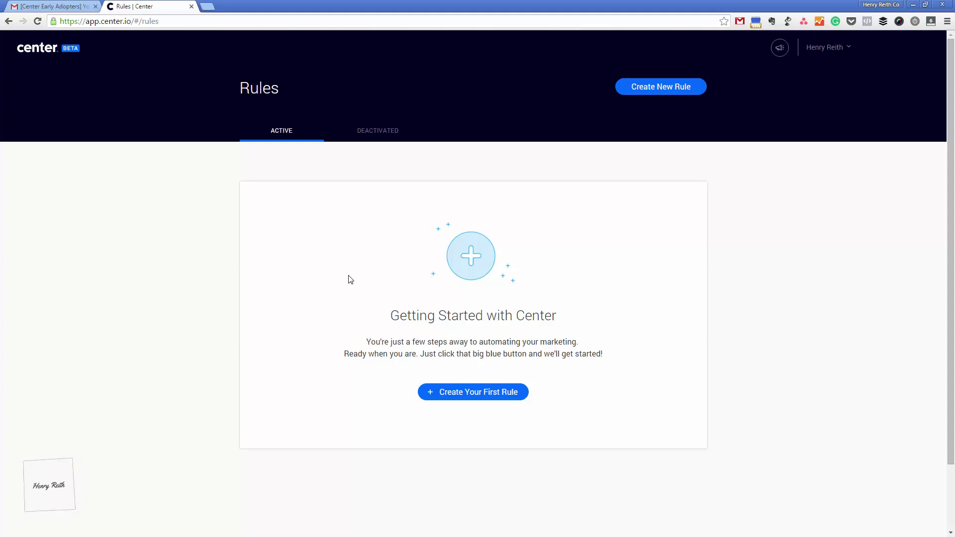
# Step: Look over the Create New Rule page, then go back to the Rules list
pyautogui.click(679, 91)
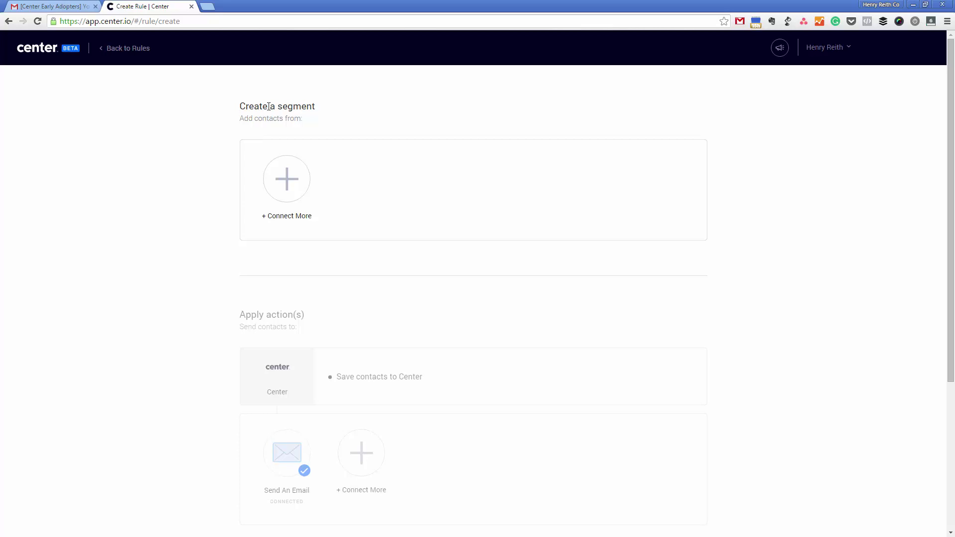
pyautogui.scroll(-5, 175, 393)
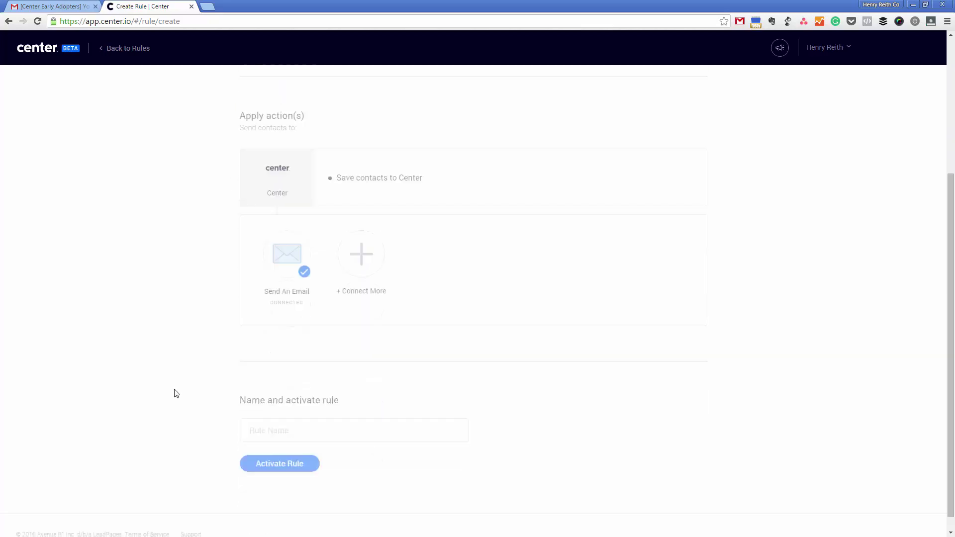
pyautogui.scroll(5, 174, 391)
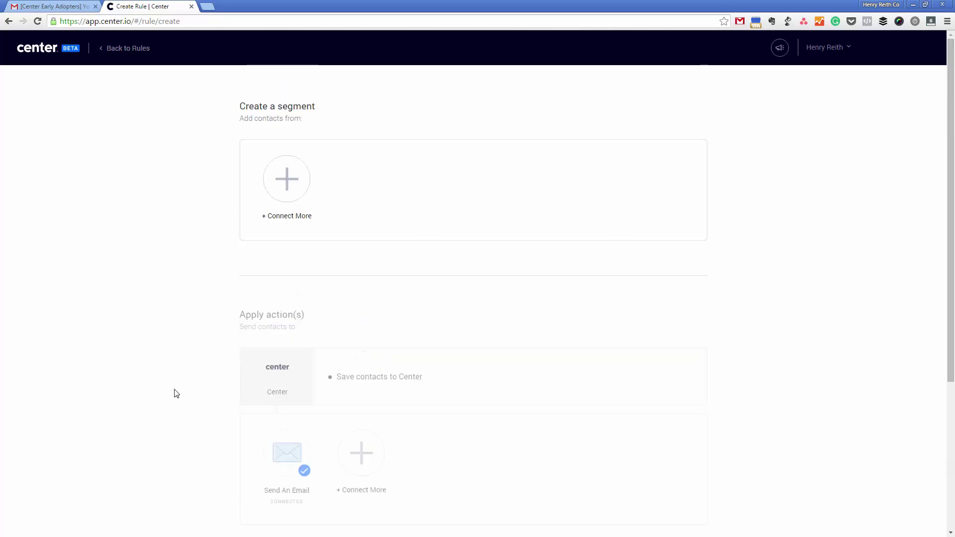
pyautogui.click(138, 52)
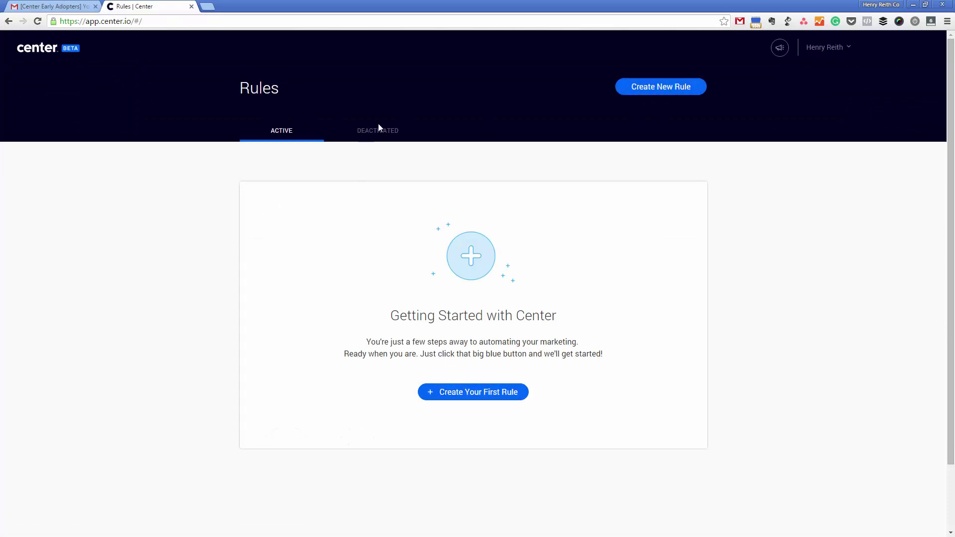
# Step: Check the account menu and feature request panel, then start the first rule
pyautogui.click(830, 48)
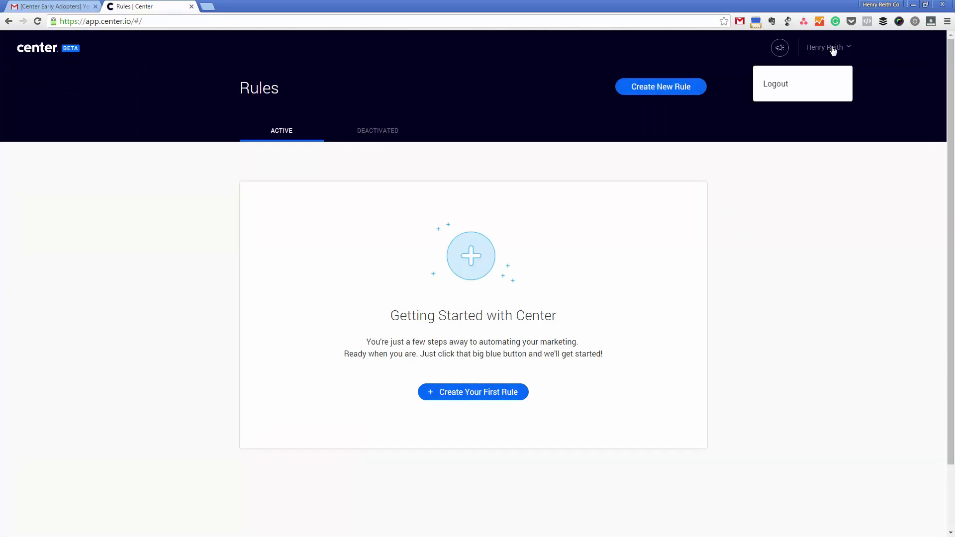
pyautogui.click(780, 47)
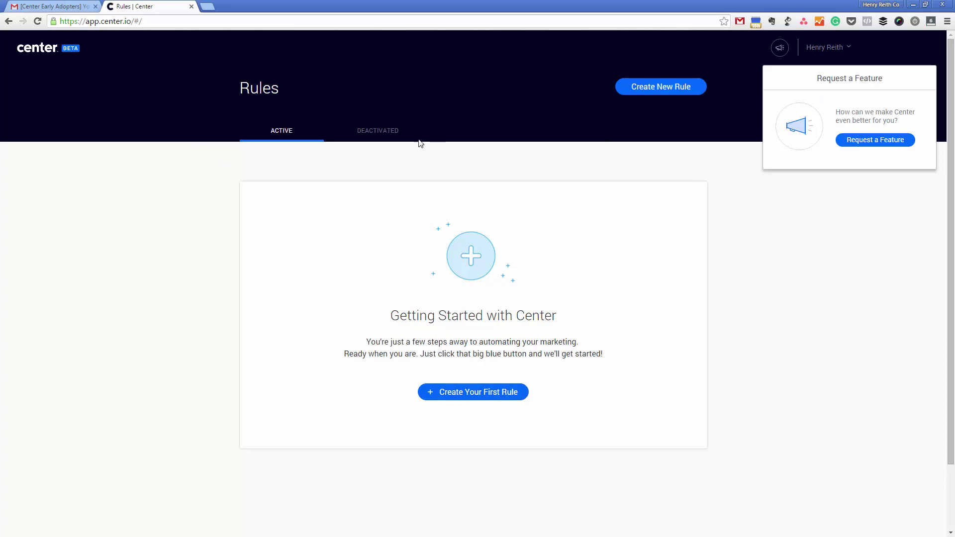
pyautogui.click(499, 393)
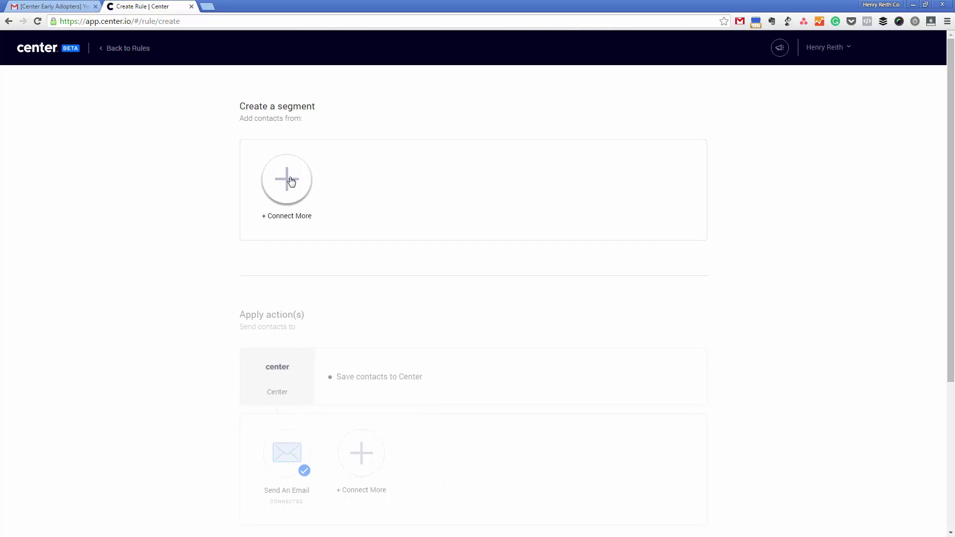
# Step: Choose GoToWebinar in Add an Integration as the segment source and begin connecting it
pyautogui.click(291, 181)
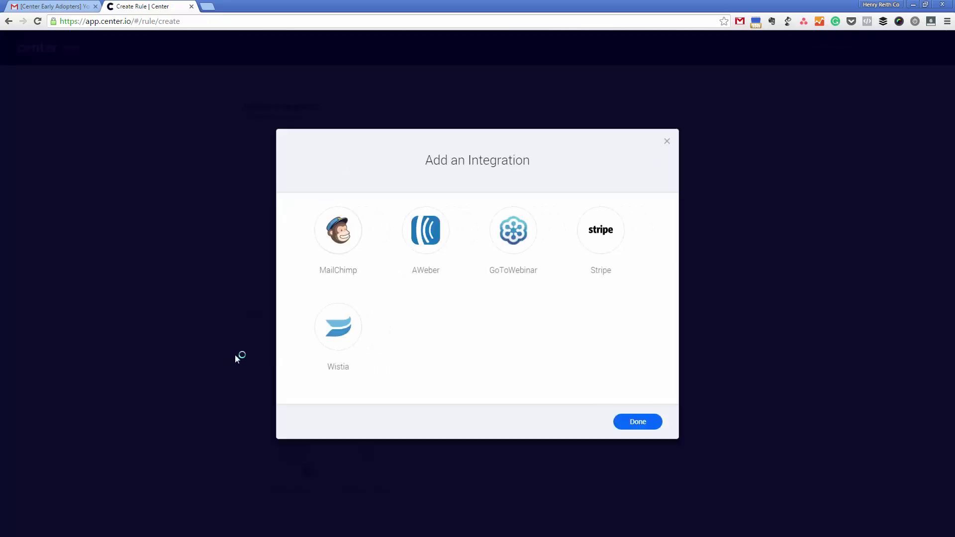
pyautogui.click(513, 229)
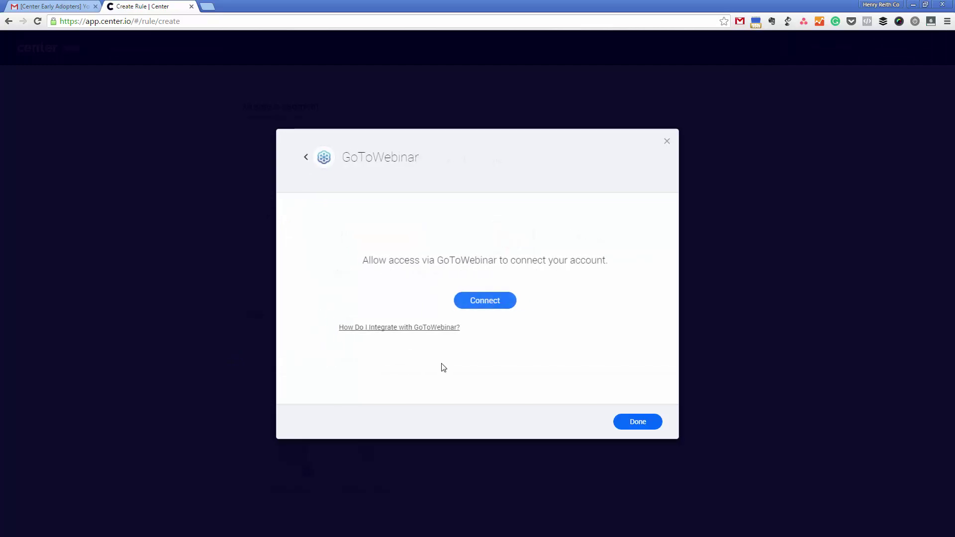
pyautogui.click(491, 304)
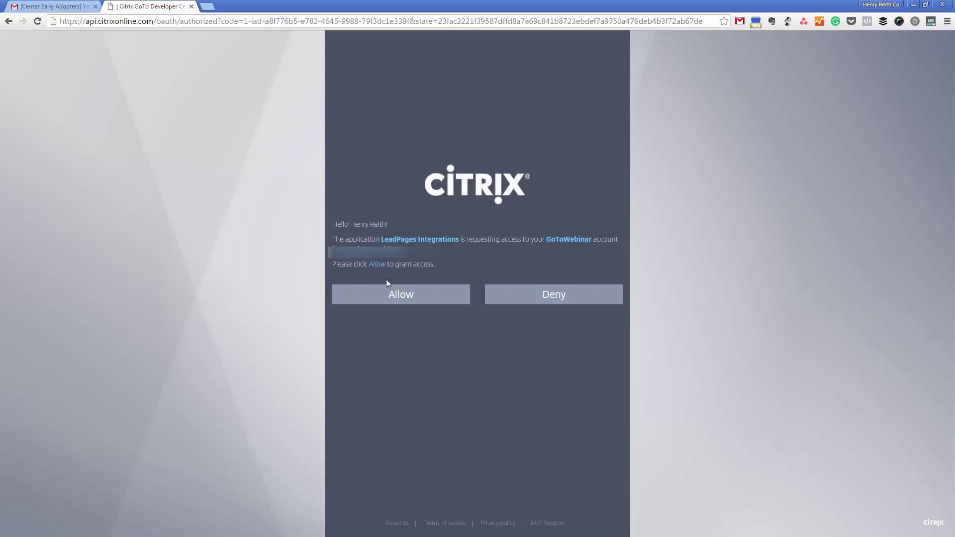
# Step: Allow LeadPages Integrations access on the Citrix authorization page
pyautogui.click(418, 296)
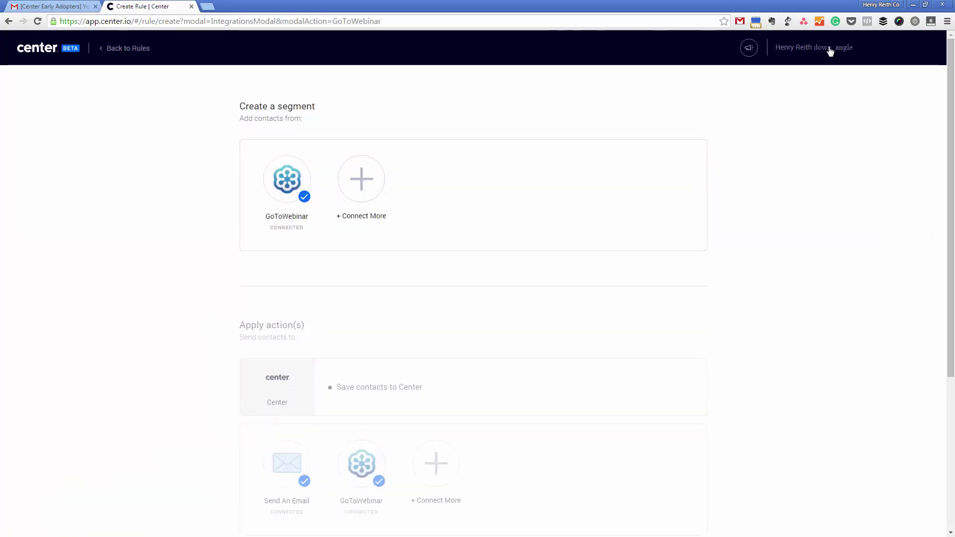
pyautogui.click(363, 191)
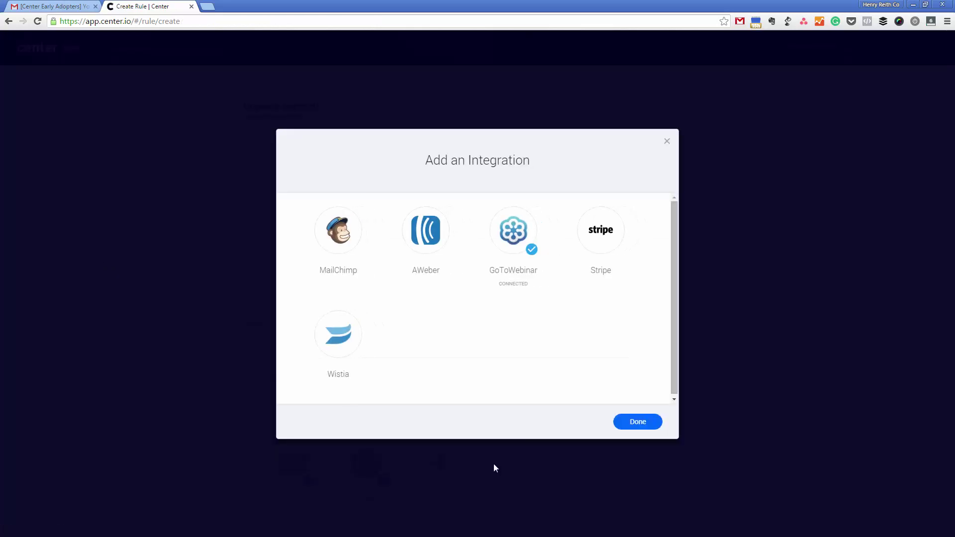
pyautogui.click(635, 423)
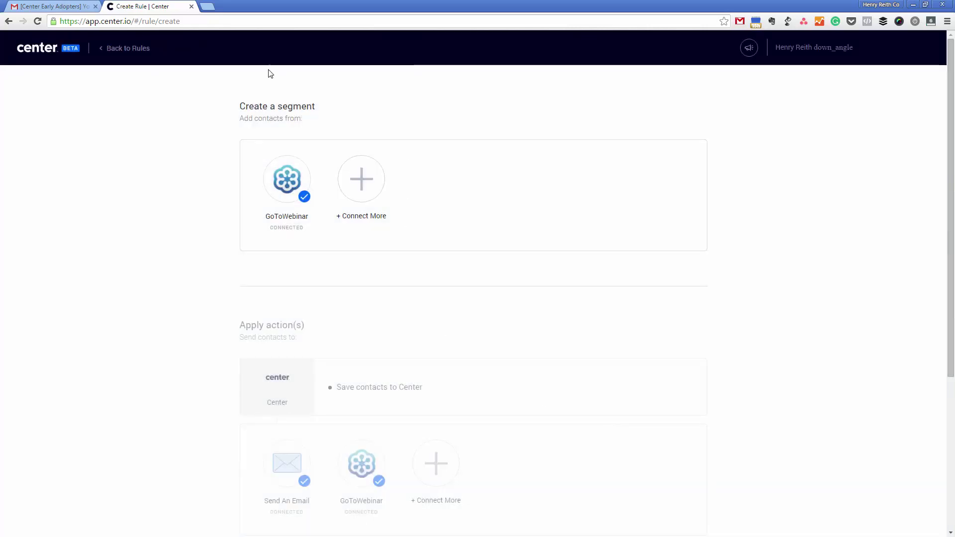
pyautogui.click(212, 8)
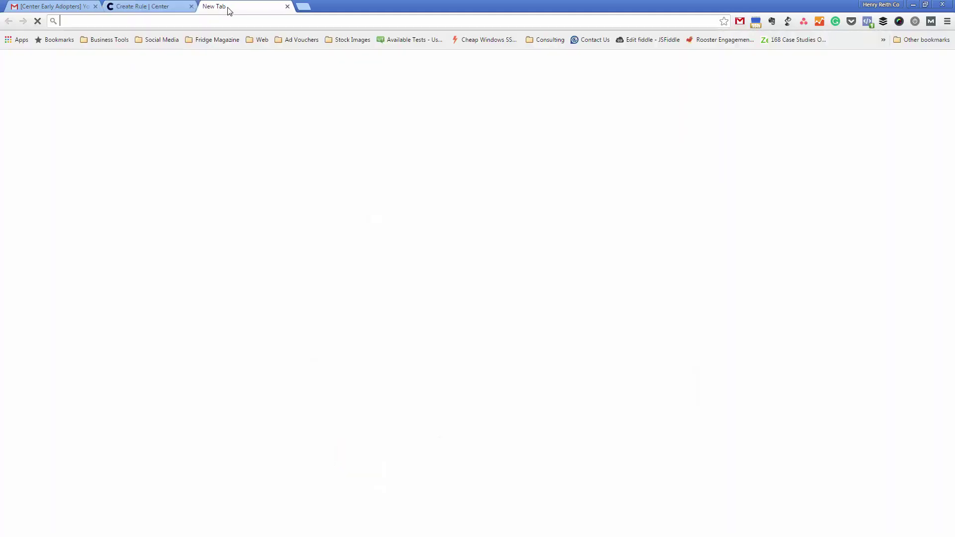
pyautogui.hotkey('ctrl', 'w')
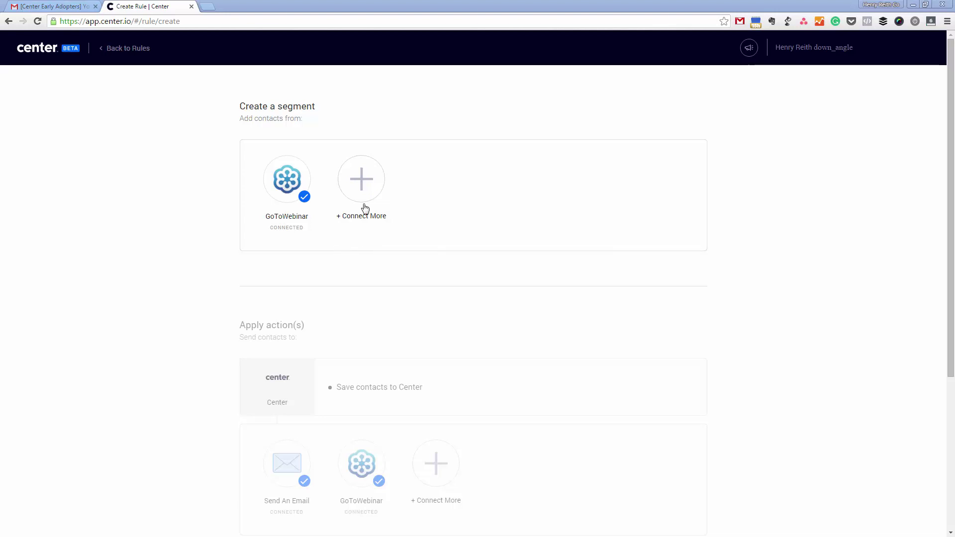
# Step: Connect Stripe as another segment source by pasting its API live secret key
pyautogui.click(365, 188)
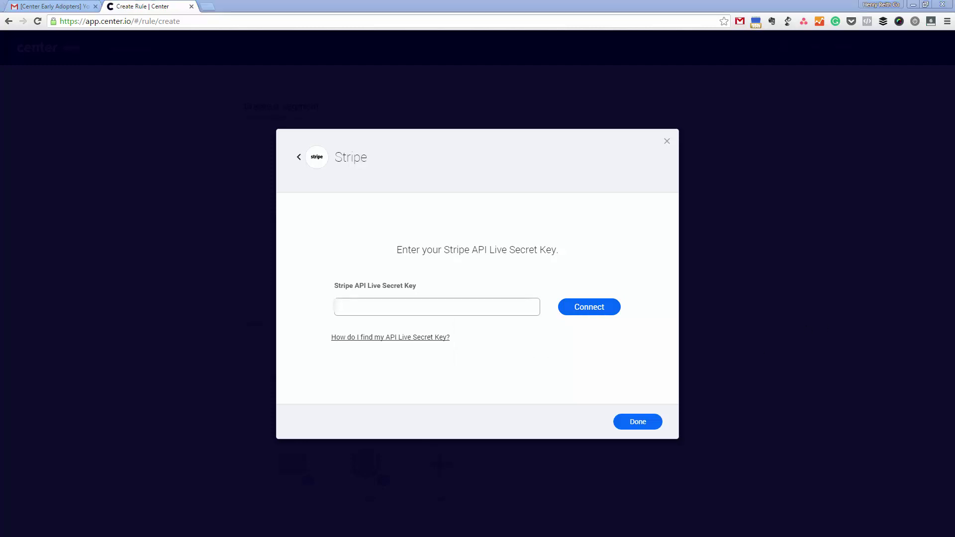
pyautogui.click(496, 313)
pyautogui.hotkey('ctrl', 'v')
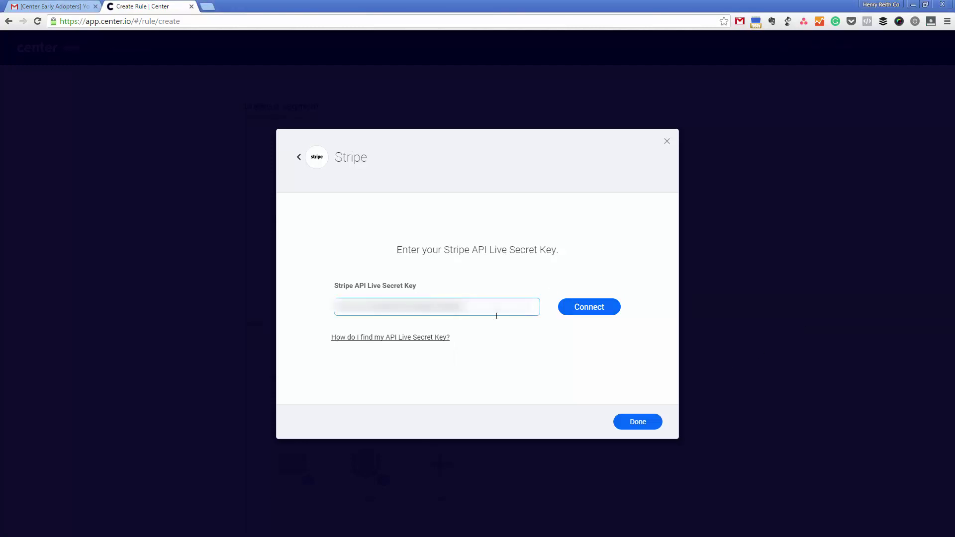
pyautogui.write('d')
pyautogui.click(595, 314)
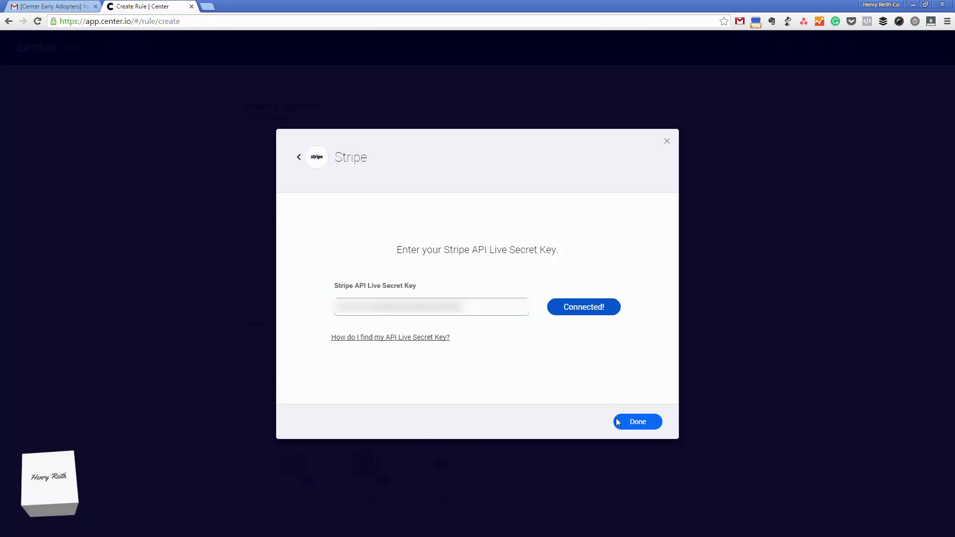
pyautogui.click(637, 422)
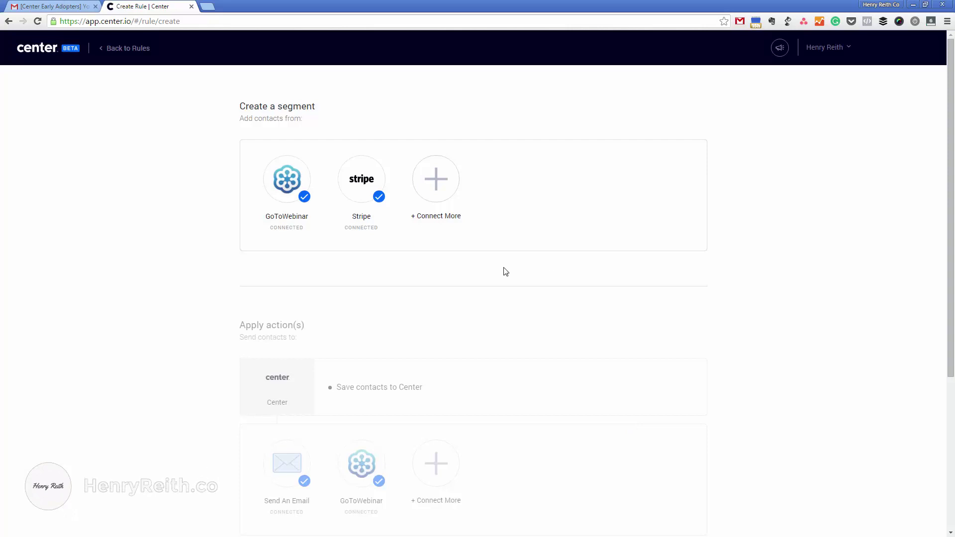
# Step: Add MailChimp as a third source by pasting its API key and connecting
pyautogui.click(436, 180)
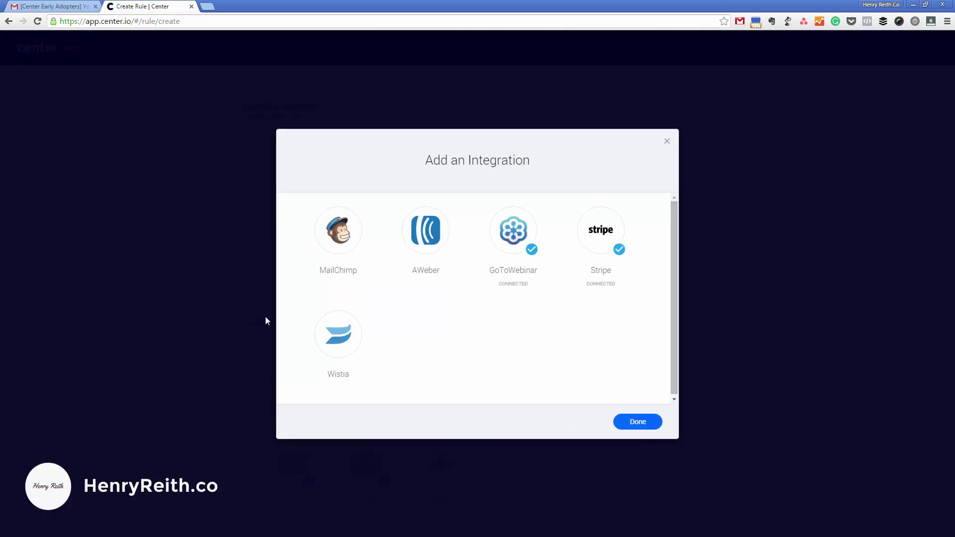
pyautogui.click(342, 239)
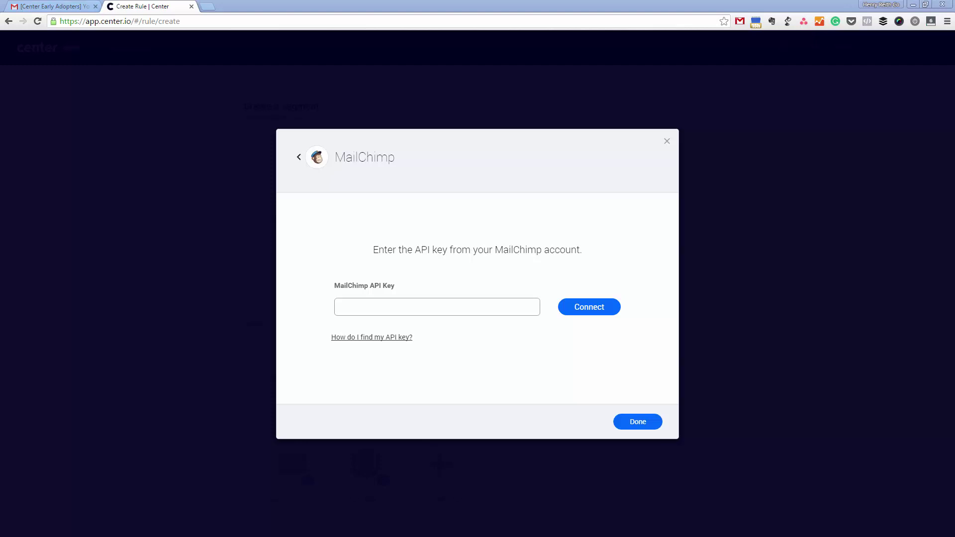
pyautogui.click(537, 307)
pyautogui.hotkey('ctrl', 'v')
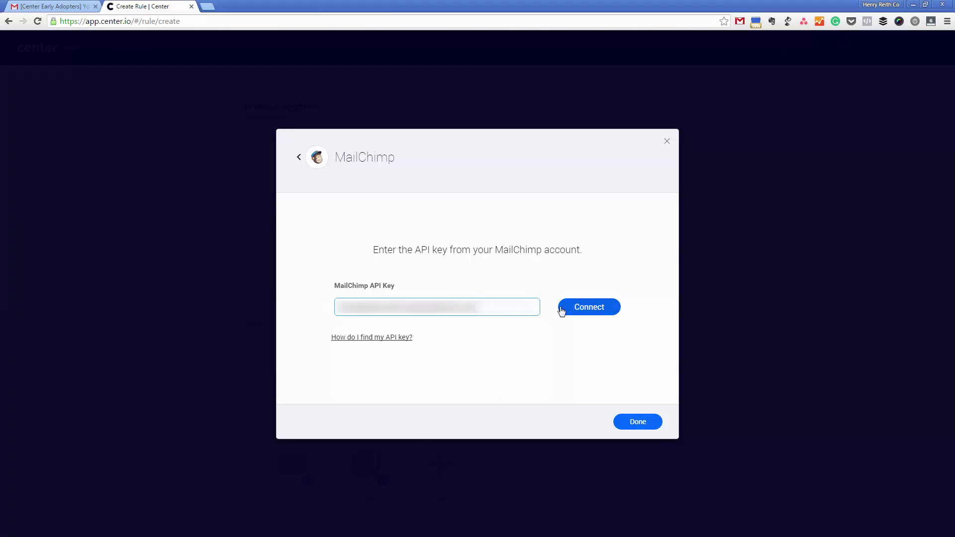
pyautogui.click(571, 308)
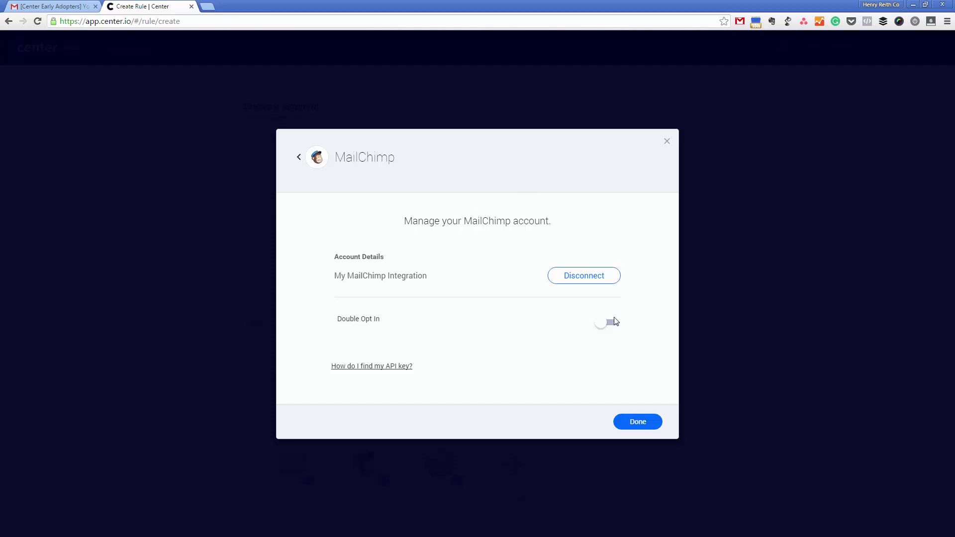
pyautogui.click(638, 421)
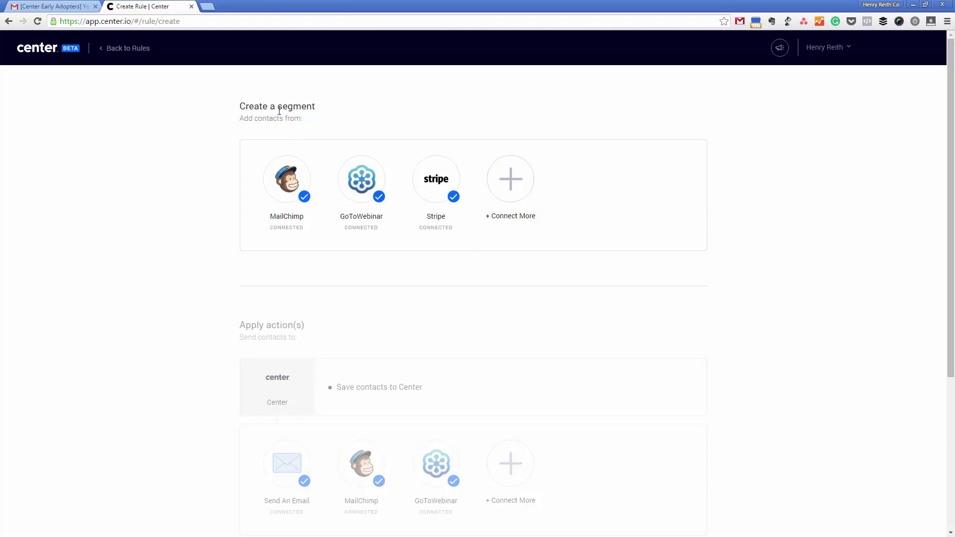
# Step: Open the footer Support link in a new tab, then show the Request a Feature panel
pyautogui.scroll(-2, 234, 260)
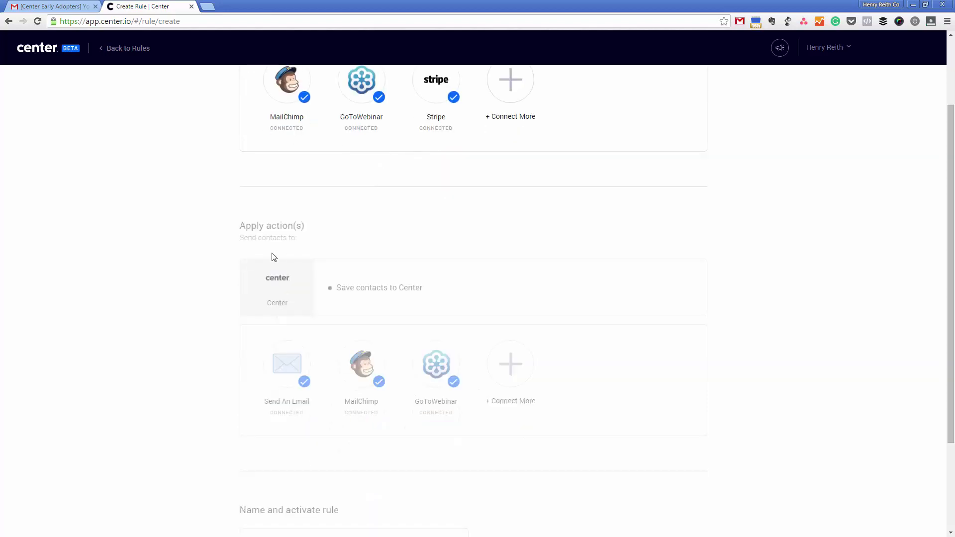
pyautogui.scroll(-3, 301, 225)
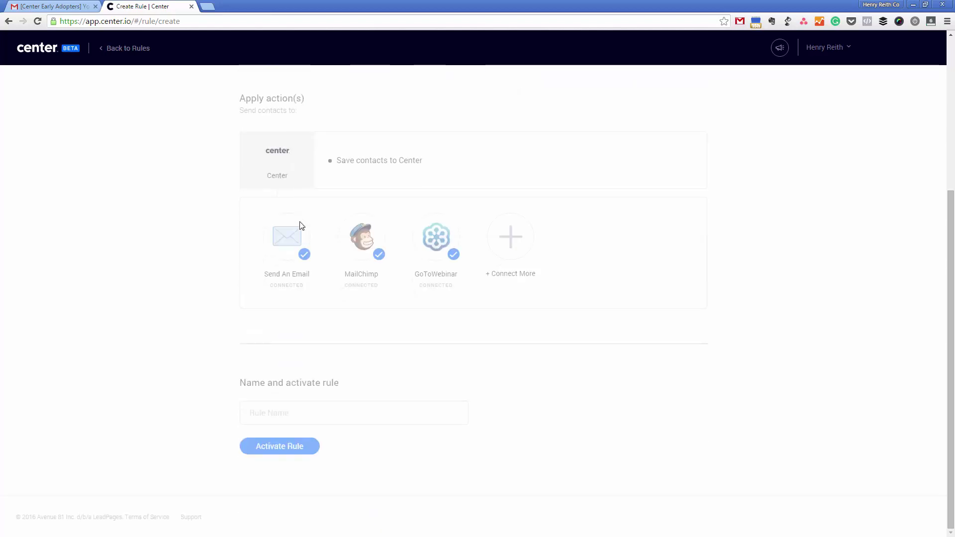
pyautogui.click(194, 518)
pyautogui.scroll(5, 285, 293)
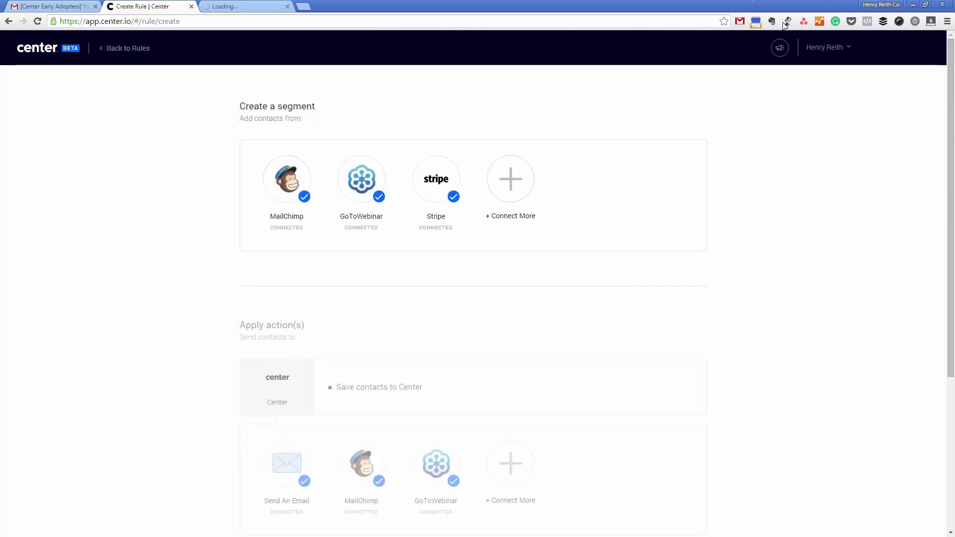
pyautogui.click(779, 48)
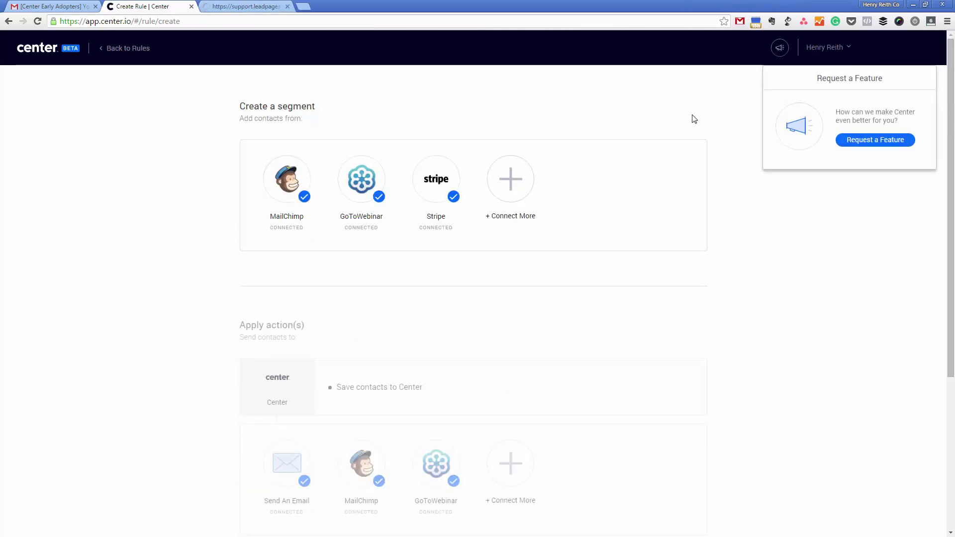
pyautogui.click(823, 53)
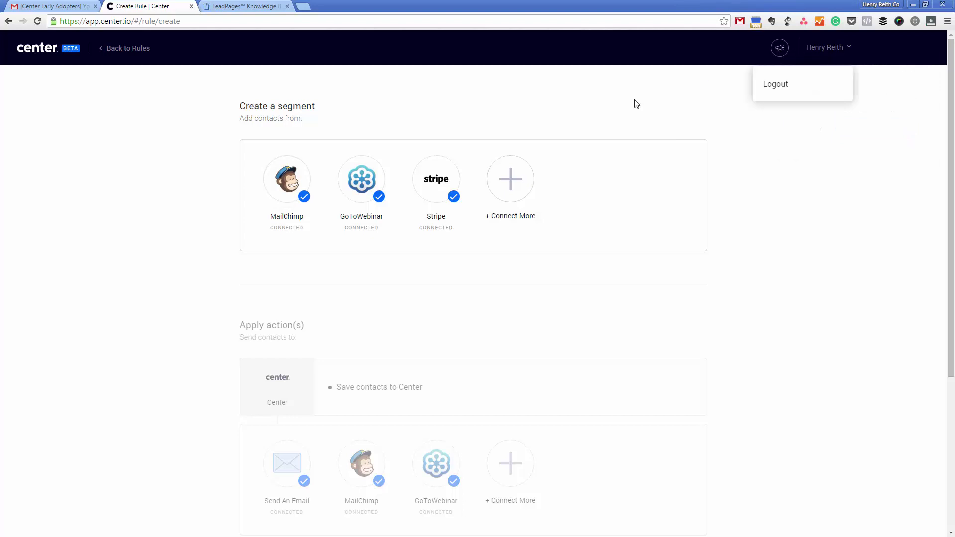
pyautogui.click(594, 122)
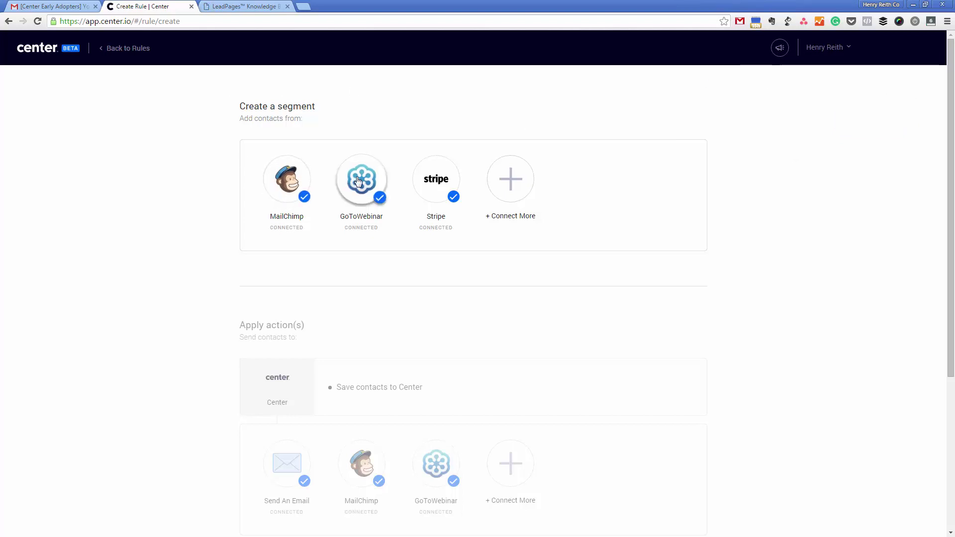
pyautogui.moveTo(358, 181); pyautogui.dragTo(359, 473)
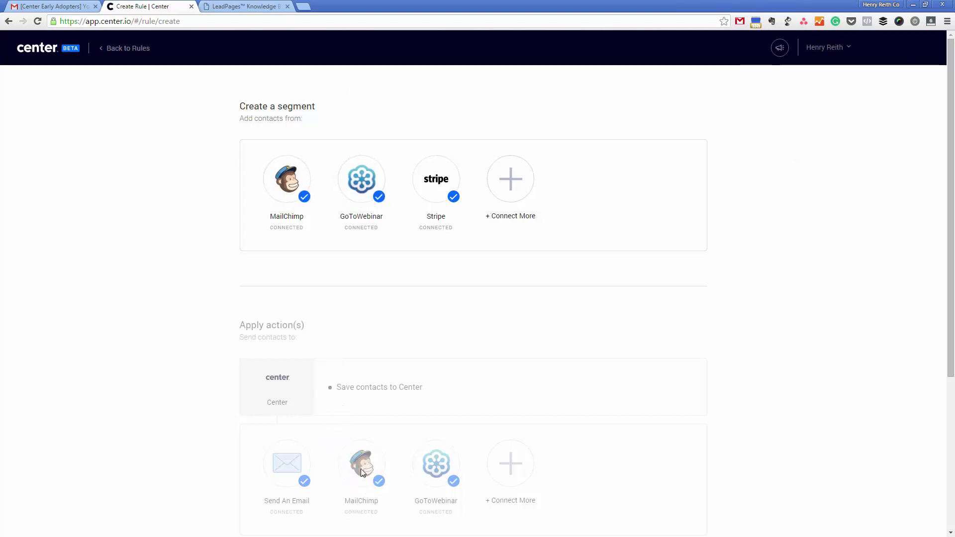
pyautogui.tripleClick(360, 468)
pyautogui.click(351, 460)
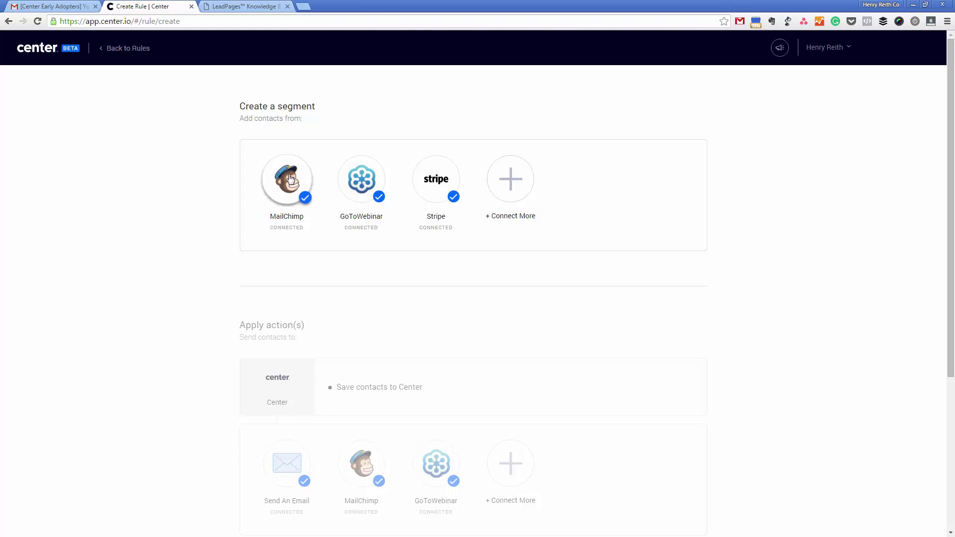
# Step: Add a MailChimp add-to-list action and remove the GoToWebinar source and its webinar condition
pyautogui.click(361, 179)
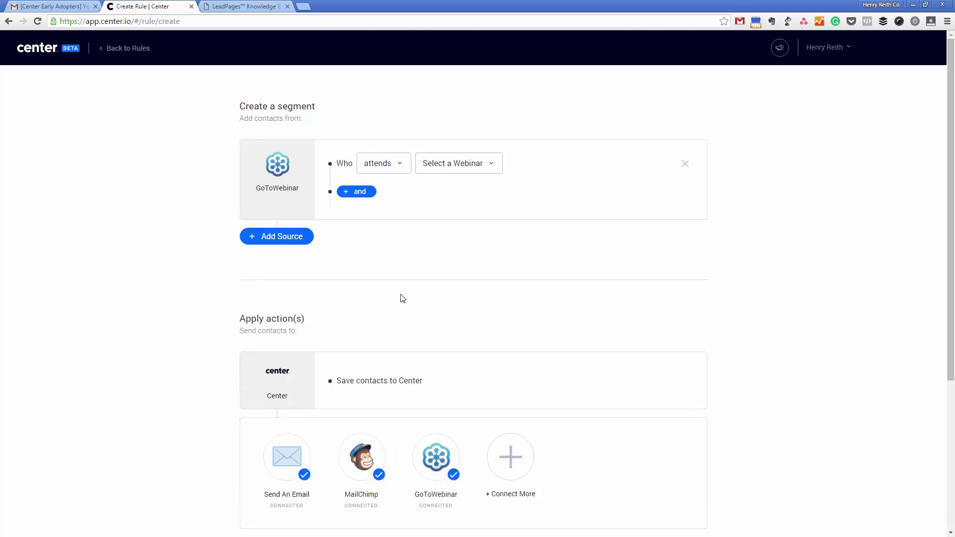
pyautogui.click(437, 164)
pyautogui.click(361, 462)
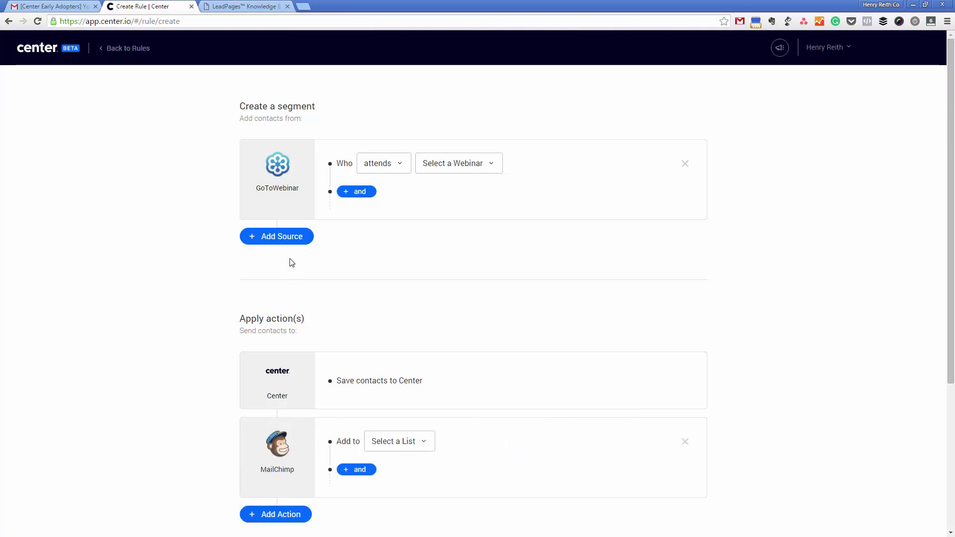
pyautogui.click(685, 163)
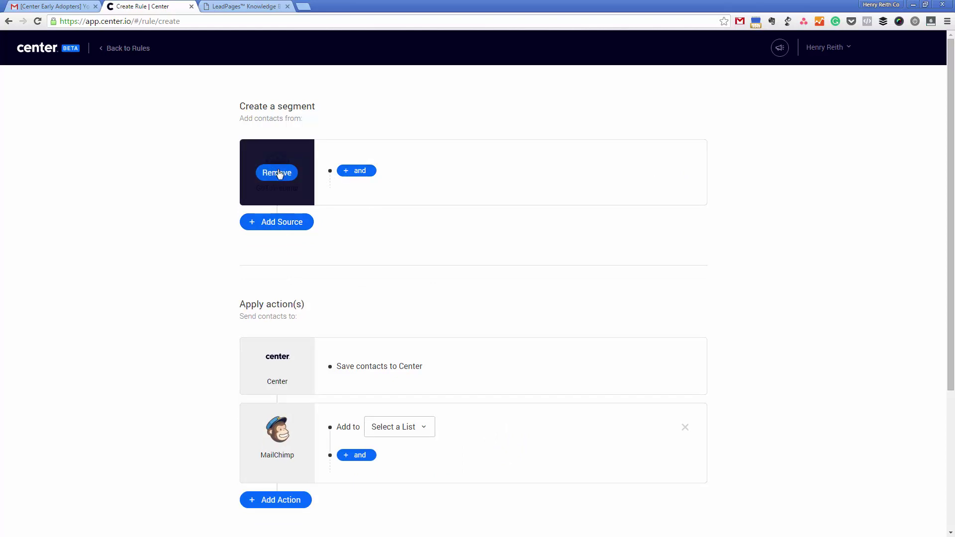
pyautogui.click(277, 172)
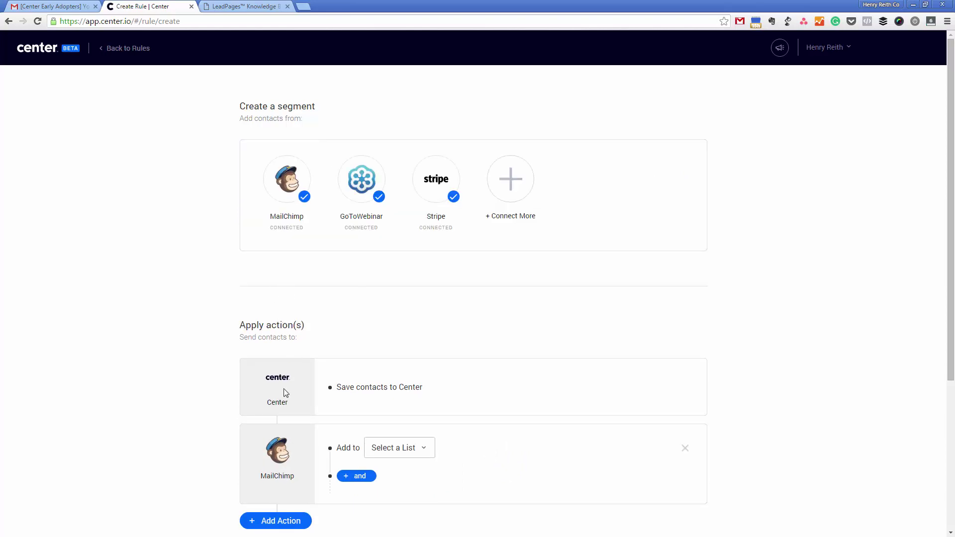
# Step: Remove the MailChimp list action and pick MailChimp as the segment's contact source
pyautogui.click(279, 470)
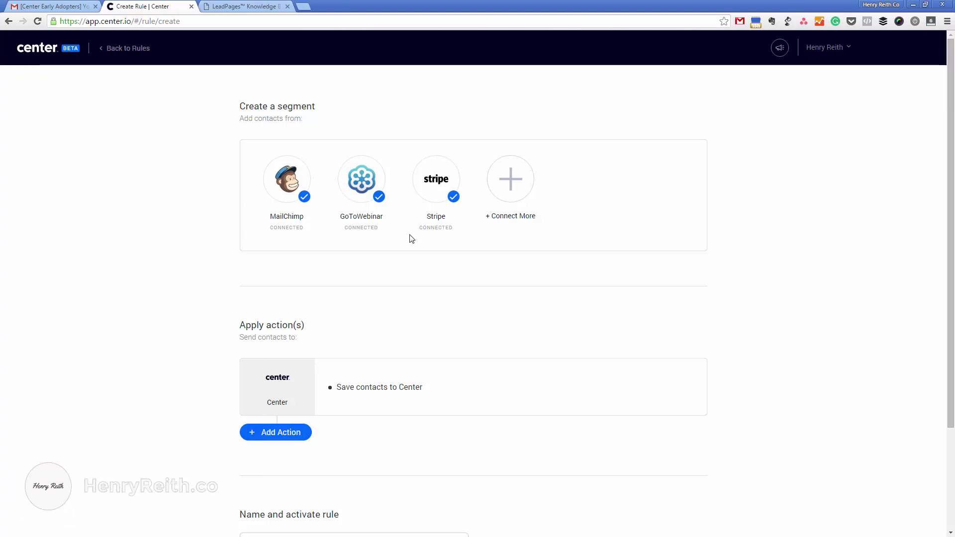
pyautogui.click(284, 192)
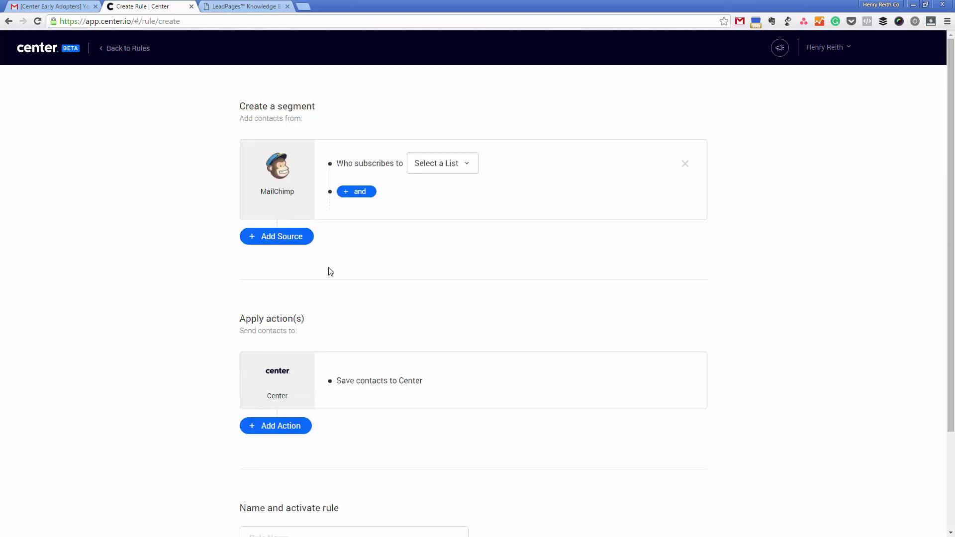
# Step: Choose Main From Website as the subscribed list, leaving location, date and star rating at Any
pyautogui.click(427, 169)
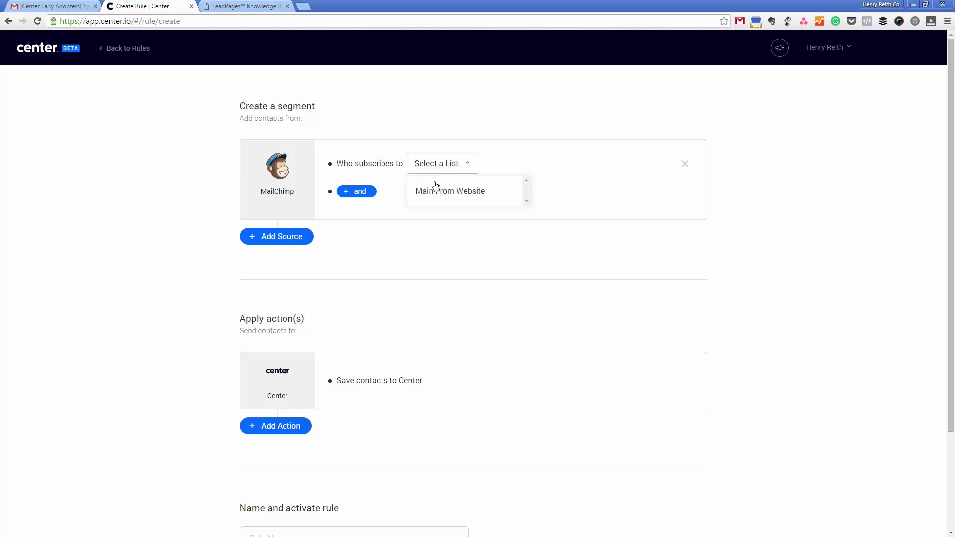
pyautogui.click(432, 190)
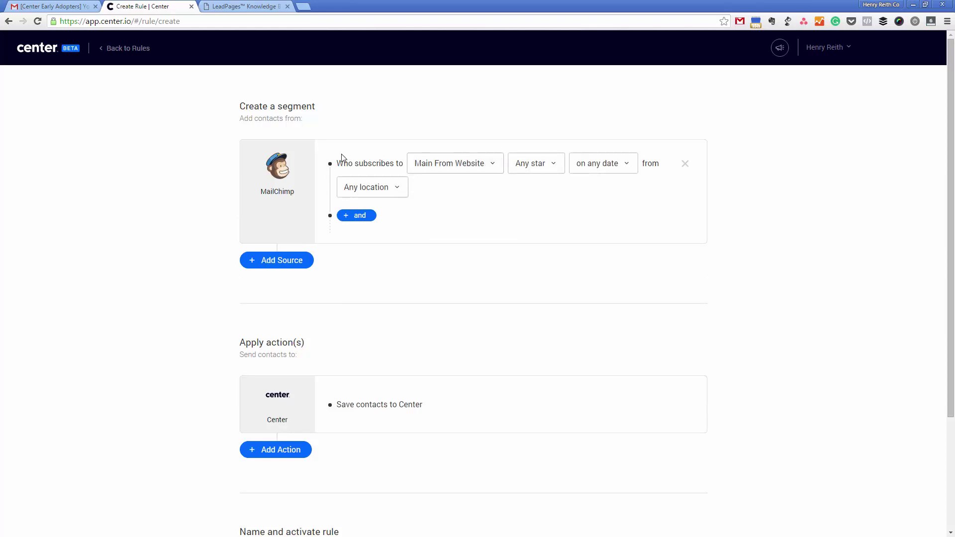
pyautogui.click(394, 191)
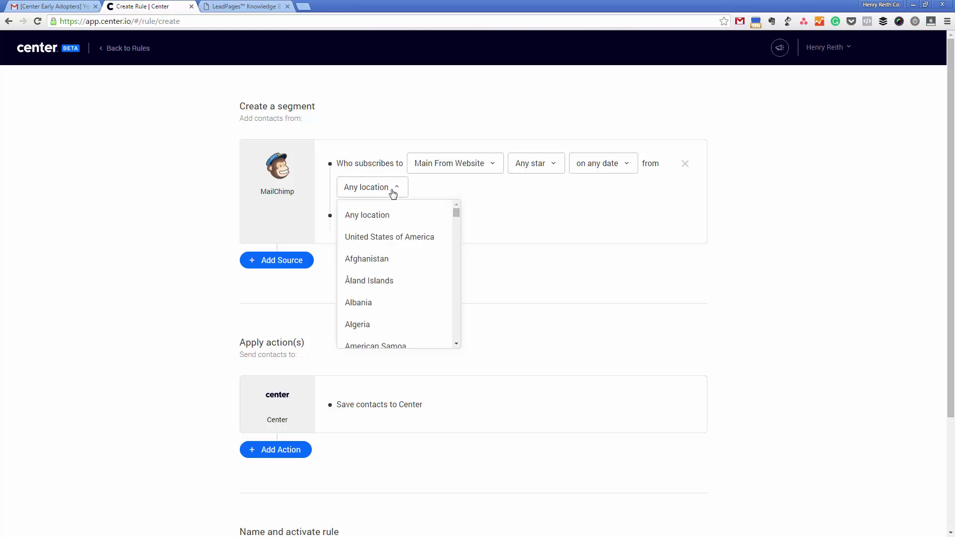
pyautogui.click(394, 194)
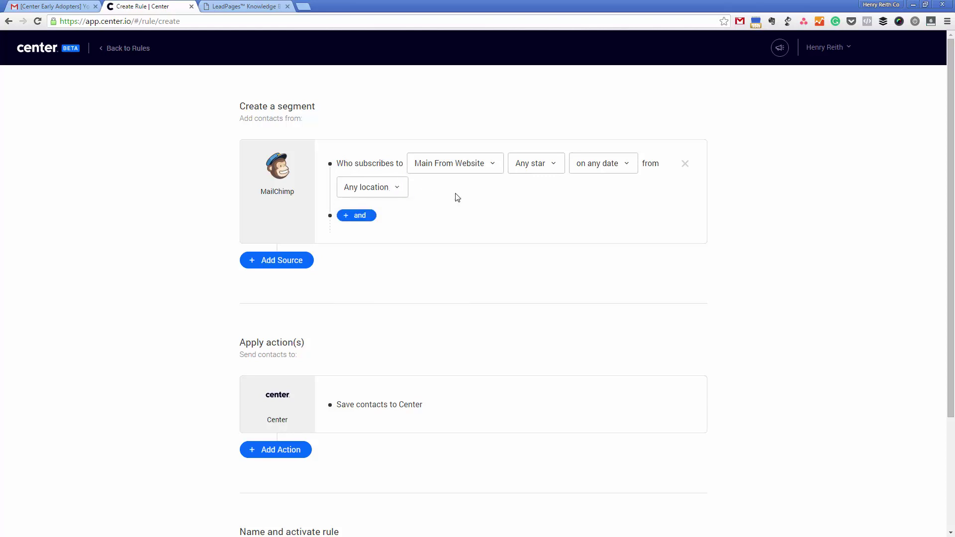
pyautogui.click(600, 168)
pyautogui.click(538, 166)
pyautogui.click(538, 168)
pyautogui.click(450, 211)
# Step: Add and then remove an extra condition, and re-pick Main From Website as the list
pyautogui.click(360, 217)
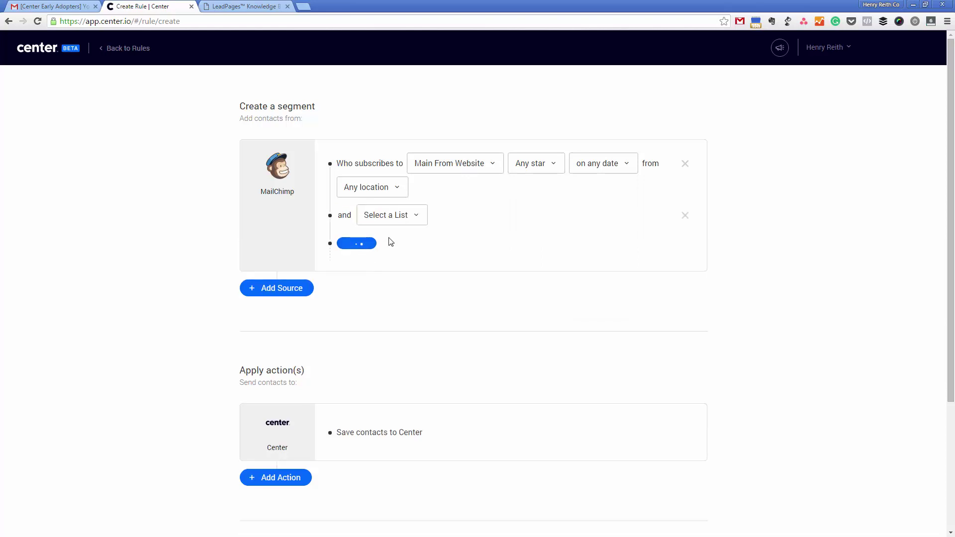
pyautogui.click(394, 215)
pyautogui.click(504, 230)
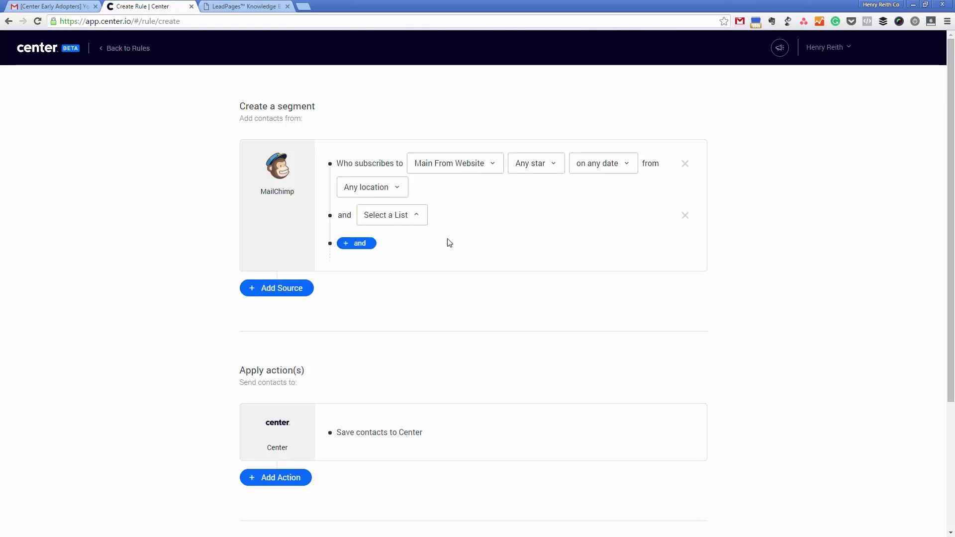
pyautogui.click(685, 215)
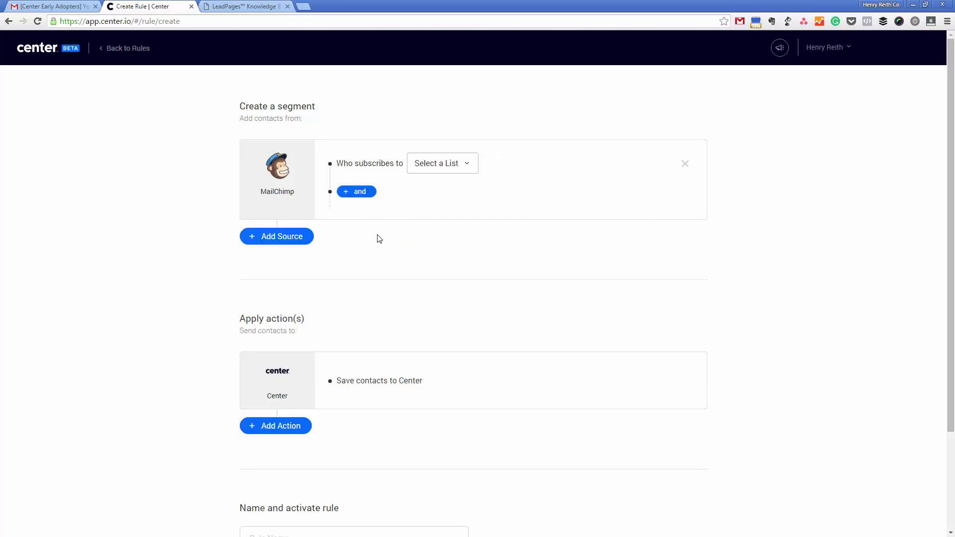
pyautogui.click(441, 163)
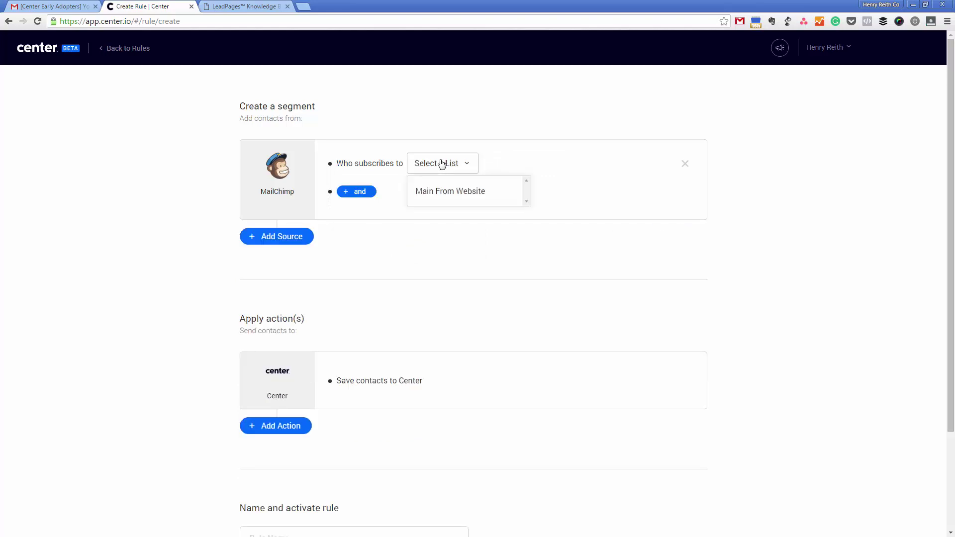
pyautogui.click(441, 194)
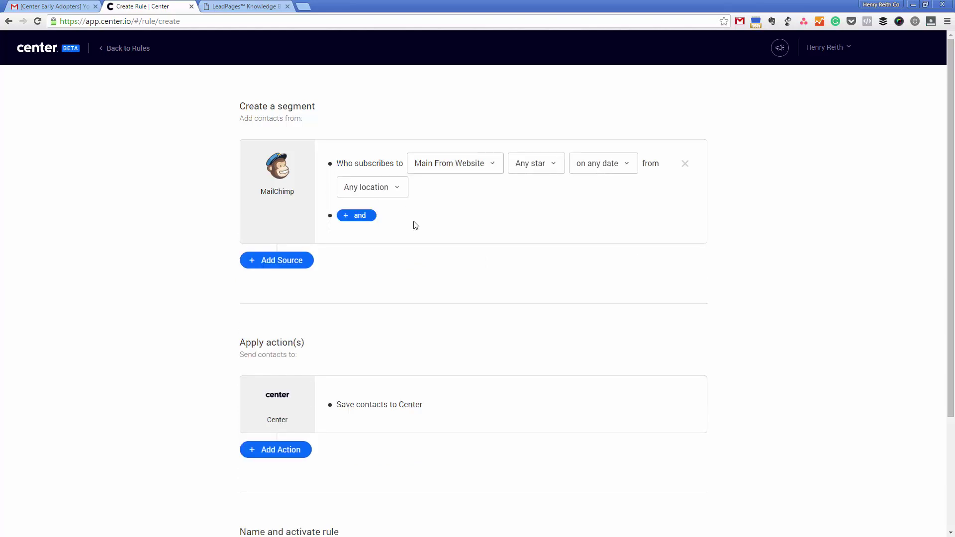
# Step: Look over the additional contact sources, then bring up the app chooser for a new rule action
pyautogui.click(289, 264)
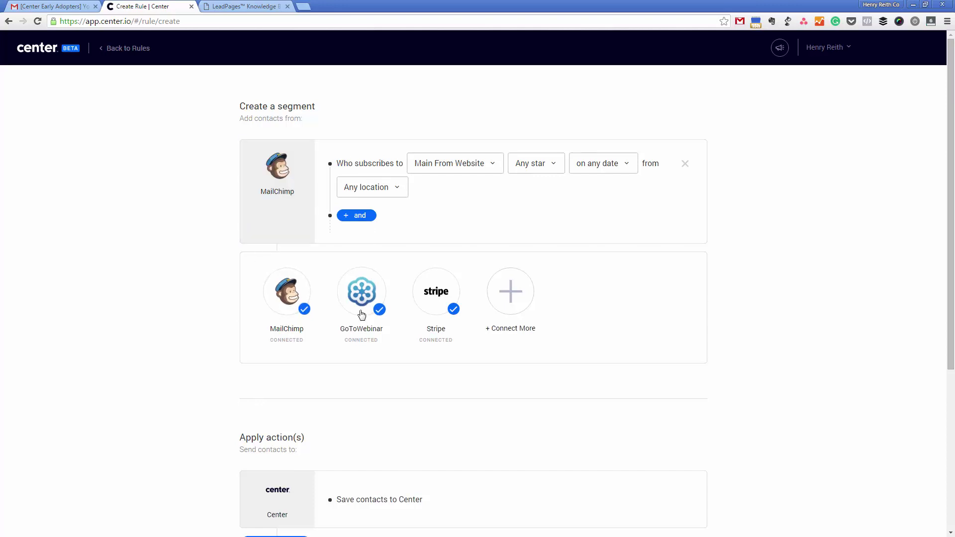
pyautogui.scroll(-3, 228, 396)
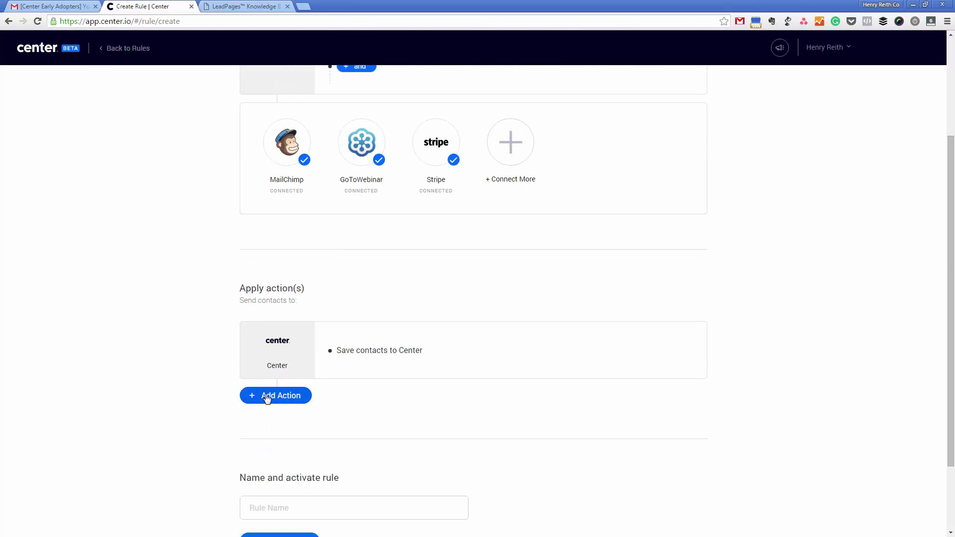
pyautogui.click(264, 396)
pyautogui.scroll(-3, 151, 365)
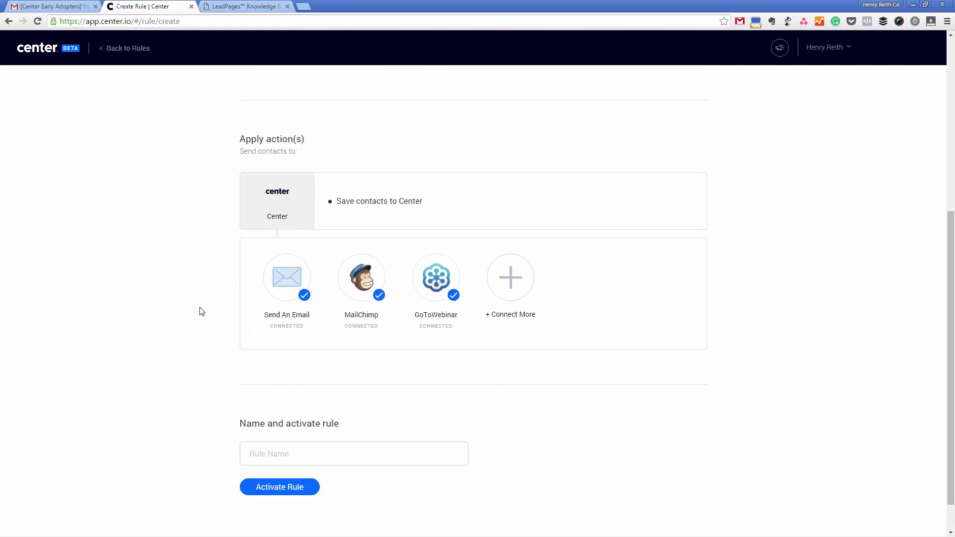
# Step: Add a Send An Email action addressed to the account's only listed email address
pyautogui.click(286, 279)
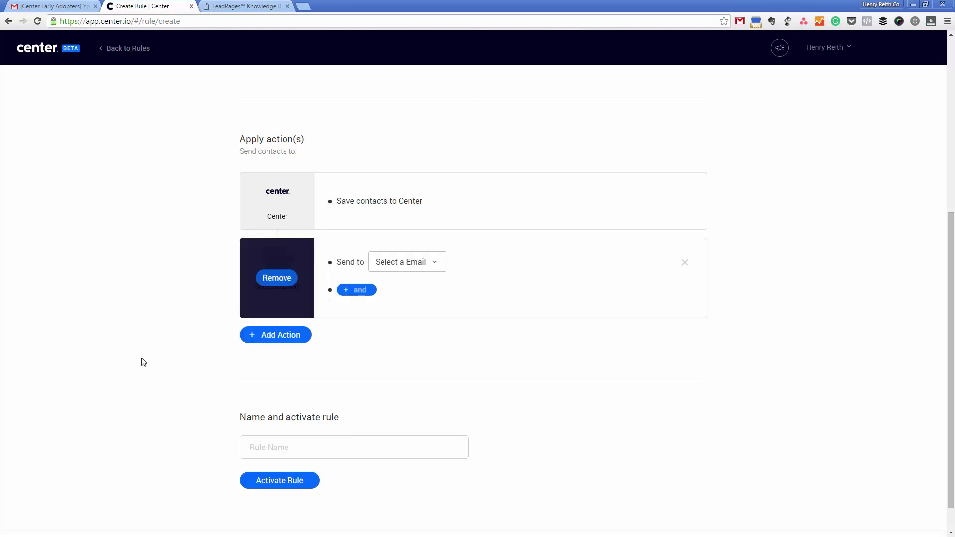
pyautogui.click(422, 268)
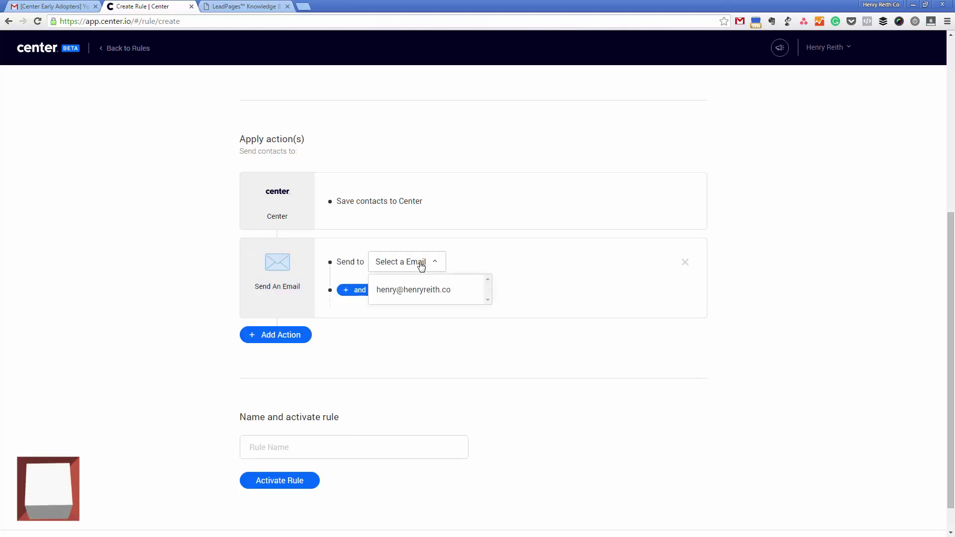
pyautogui.click(400, 290)
pyautogui.scroll(6, 173, 376)
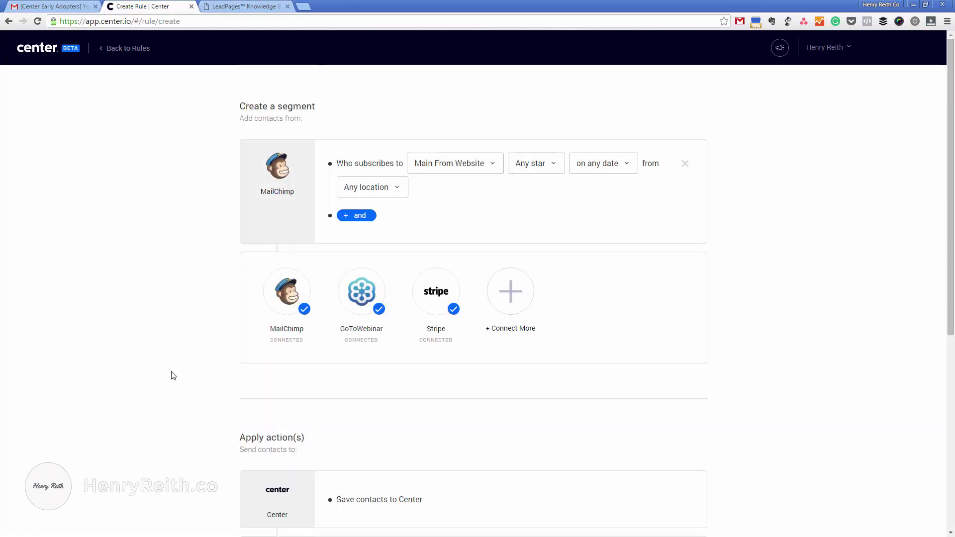
pyautogui.scroll(-6, 173, 375)
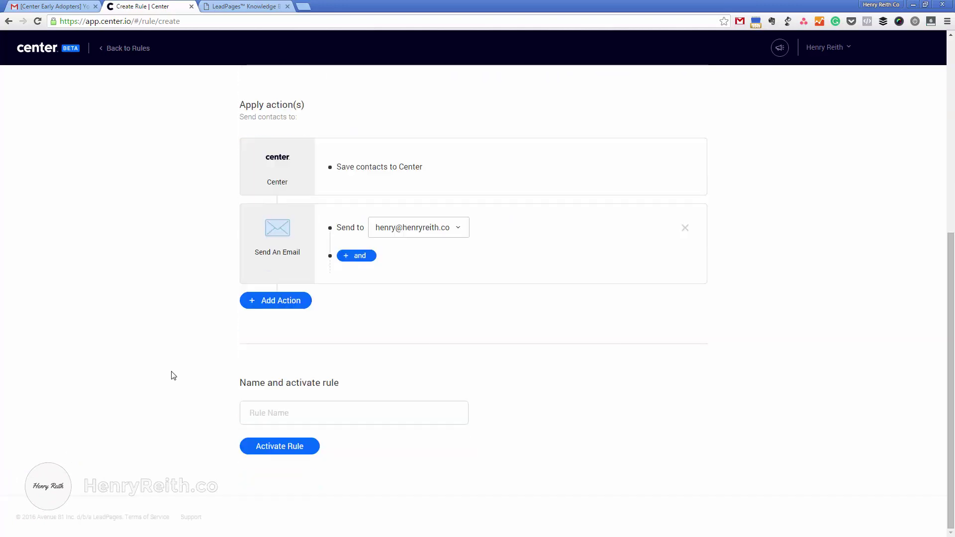
pyautogui.click(290, 416)
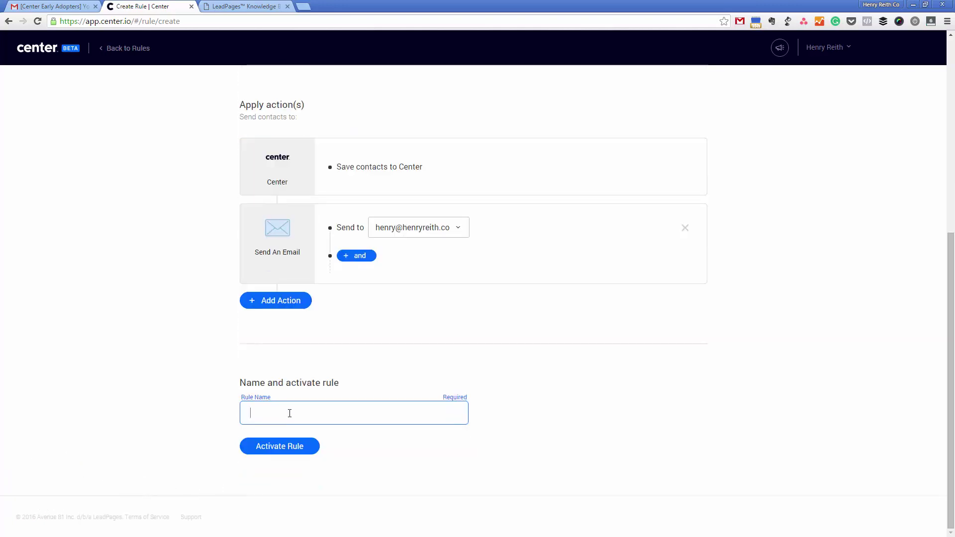
# Step: Replace the temporary rule name 'Test' with 'DemoCenter Early Access View'
pyautogui.write('Test')
pyautogui.hotkey('ctrl', 'a')
pyautogui.write('Demo')
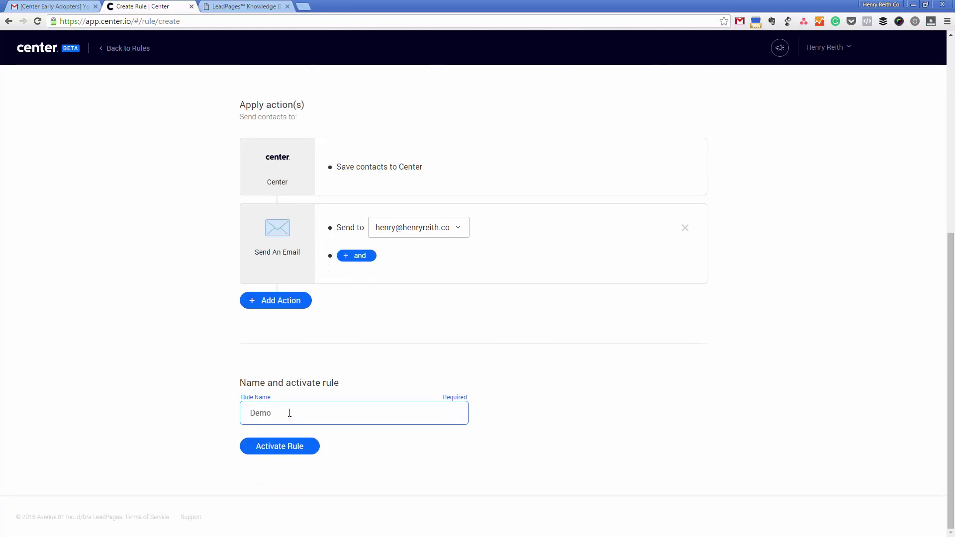
pyautogui.write('Center Early Acces')
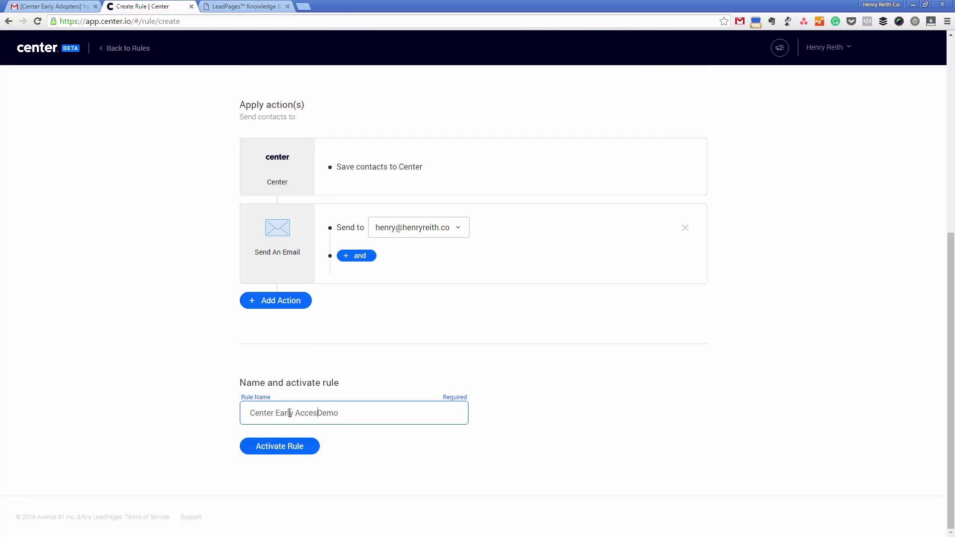
pyautogui.write('s View')
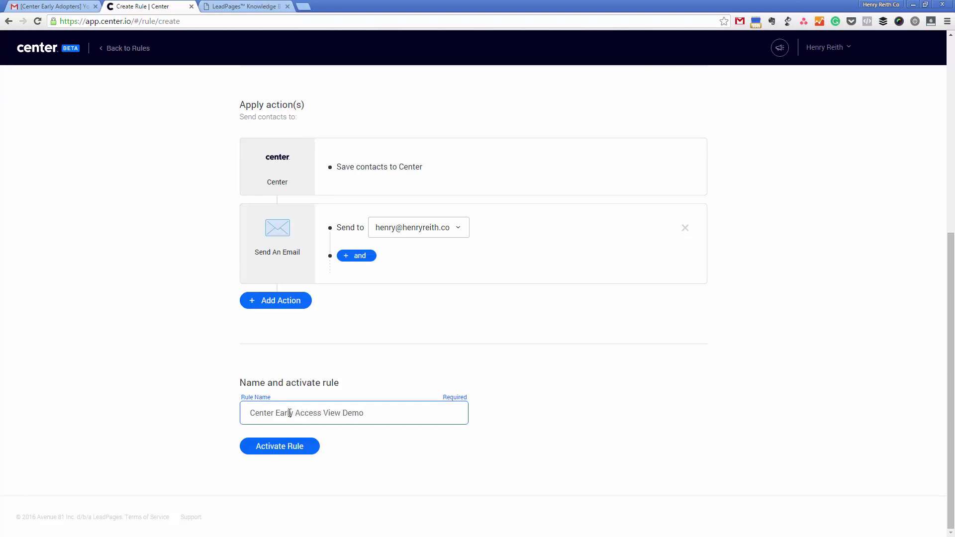